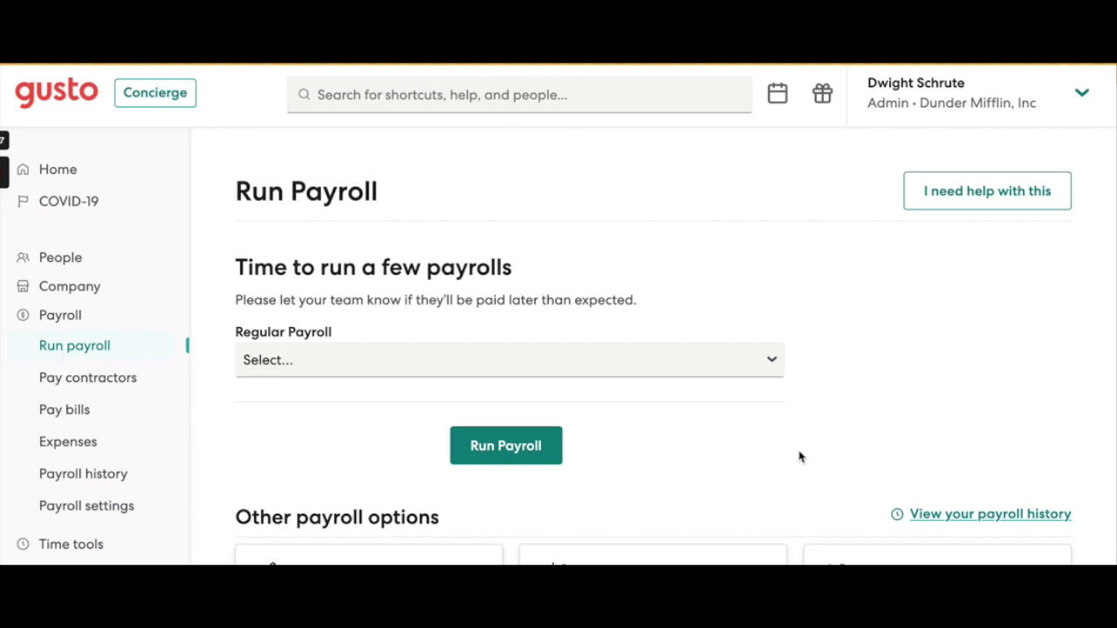
# Step: Start a new off-cycle payroll from the payroll page
pyautogui.scroll(-1, 460, 514)
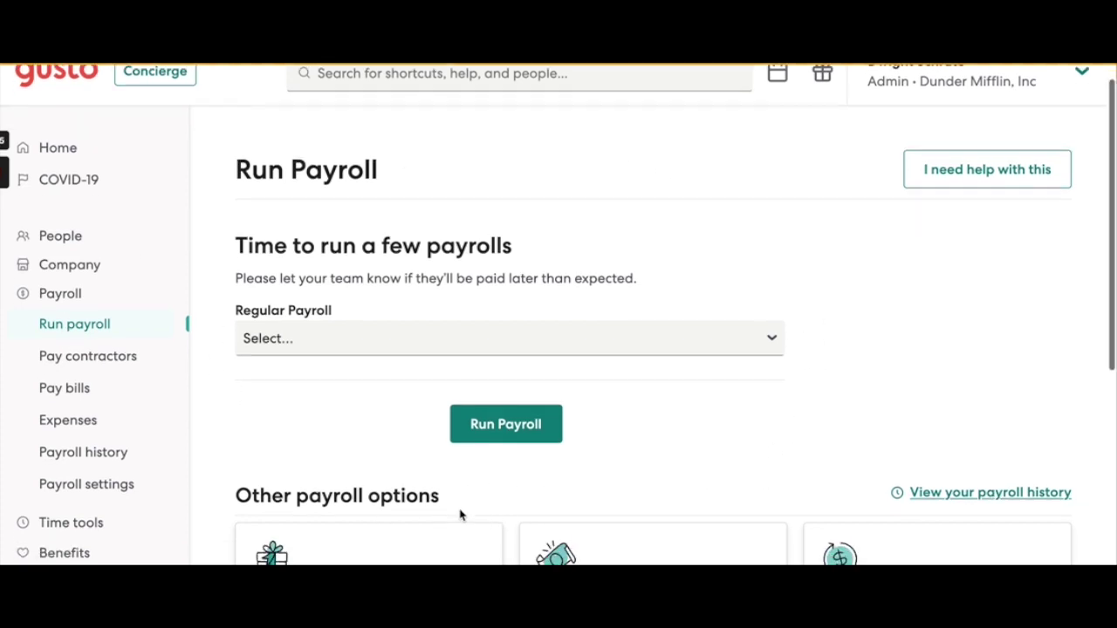
pyautogui.scroll(-5, 461, 514)
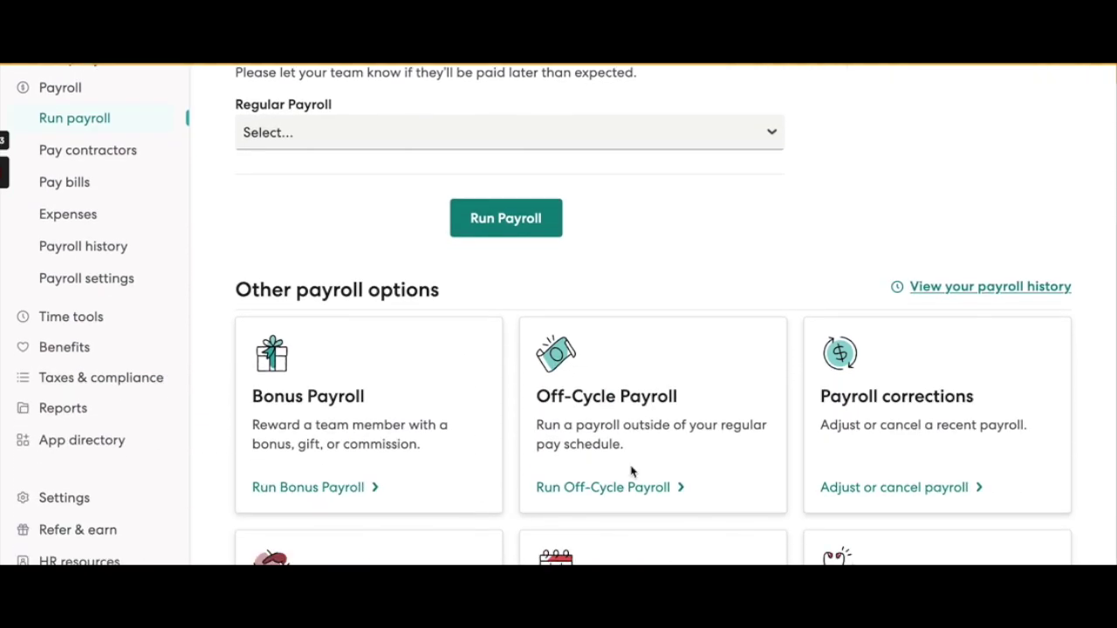
pyautogui.click(618, 479)
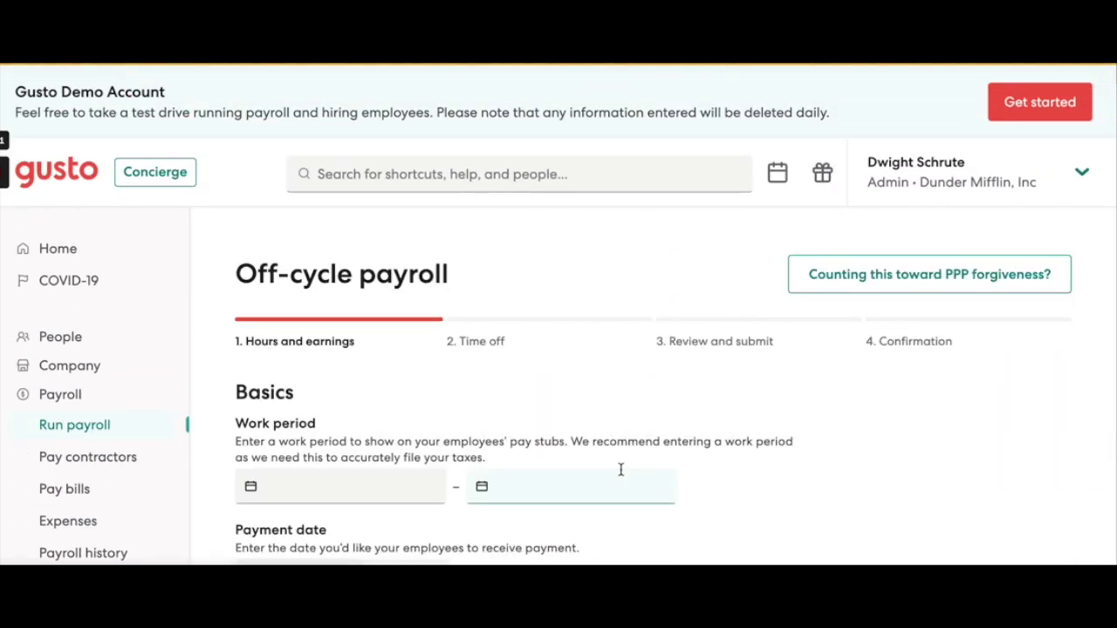
pyautogui.scroll(-4, 621, 471)
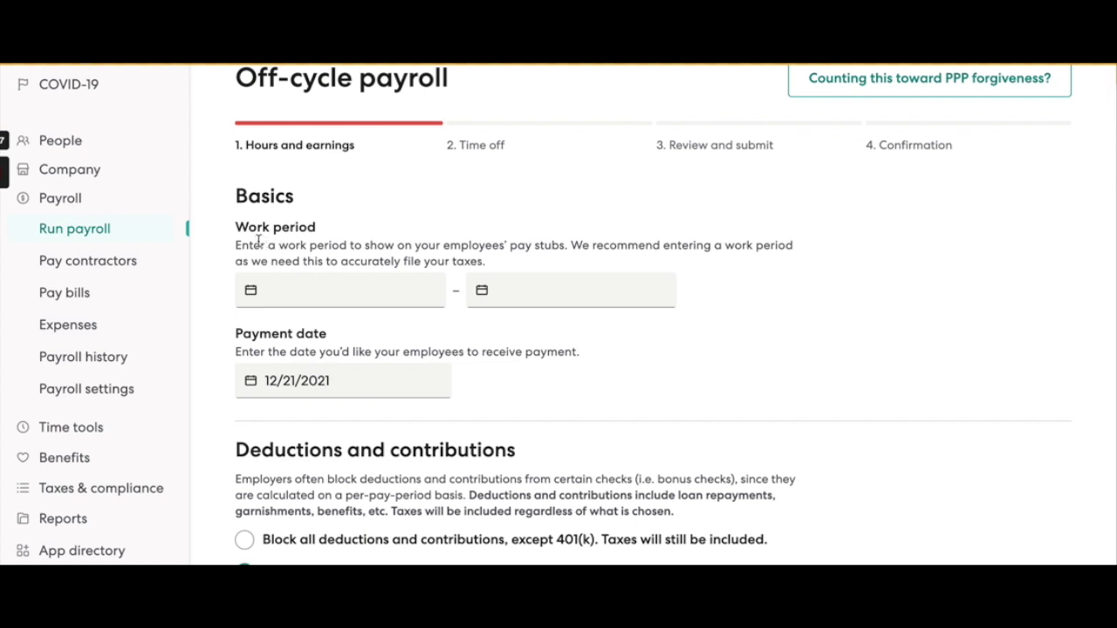
# Step: Set the work period from January 1, 2021 to December 31, 2021
pyautogui.click(292, 298)
pyautogui.click(516, 300)
pyautogui.click(364, 294)
pyautogui.click(358, 80)
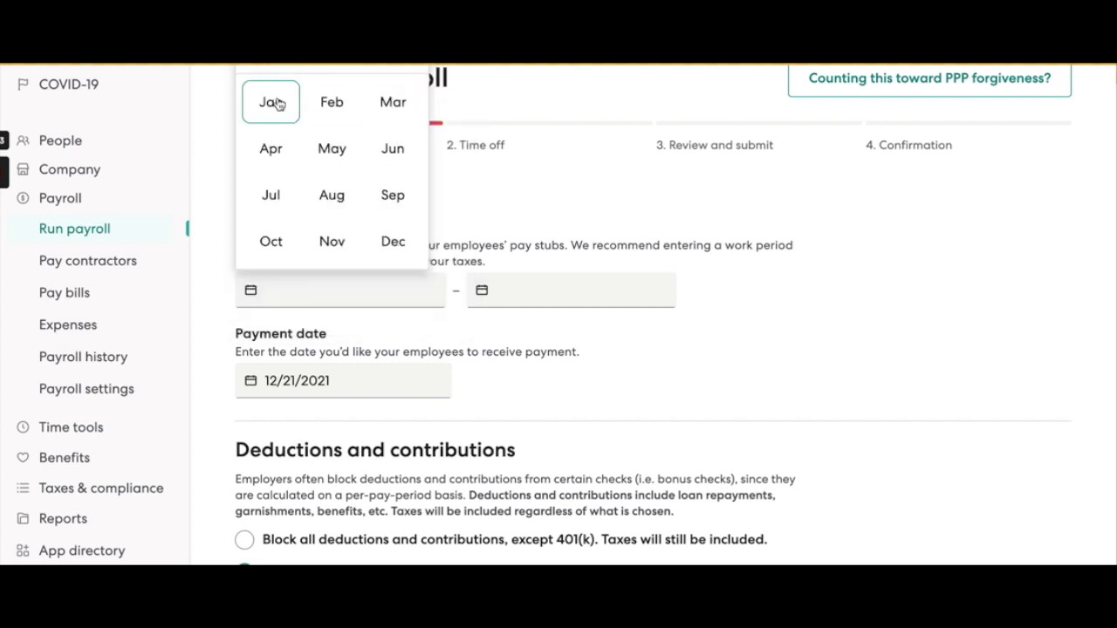
pyautogui.click(270, 99)
pyautogui.click(417, 139)
pyautogui.click(539, 290)
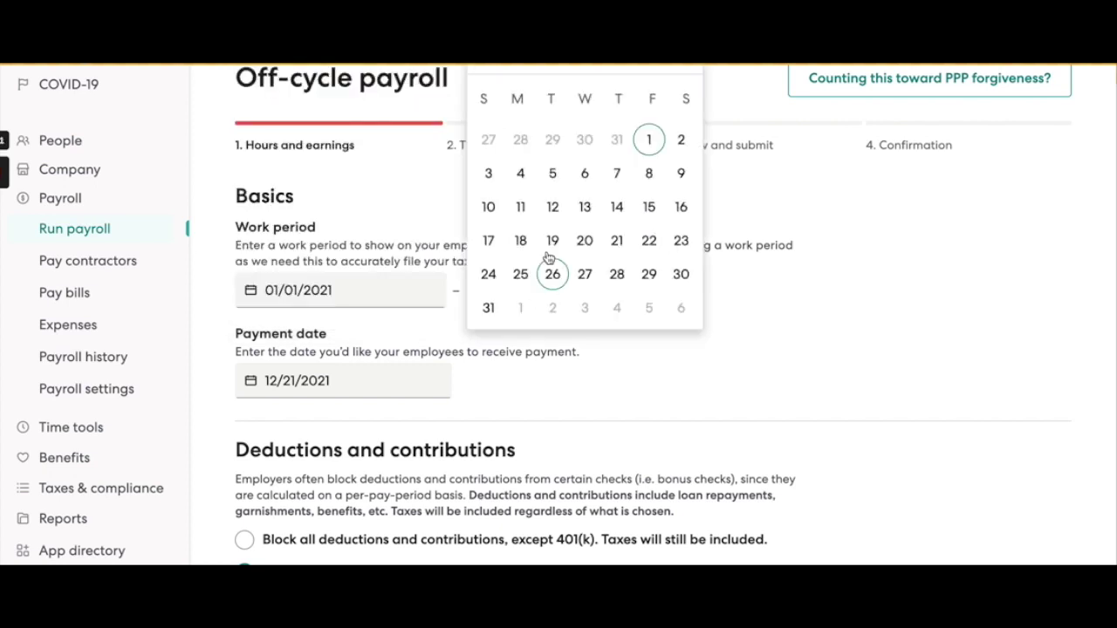
pyautogui.click(578, 75)
pyautogui.click(641, 246)
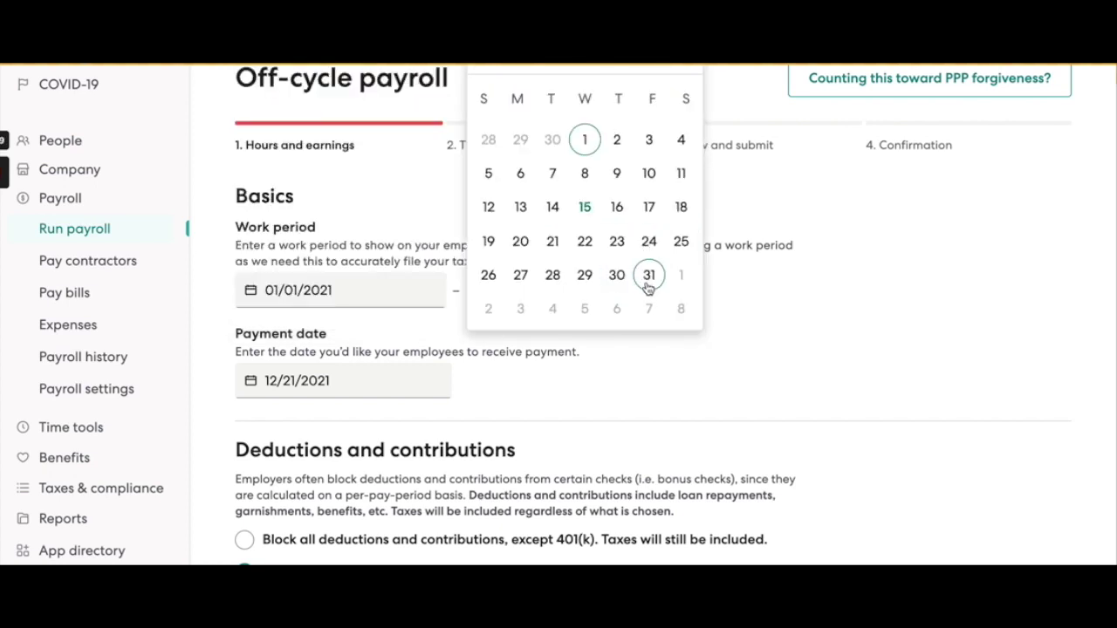
pyautogui.click(649, 277)
# Step: Keep the payment date at 12/21/2021 and leave regular deductions unchanged
pyautogui.click(266, 390)
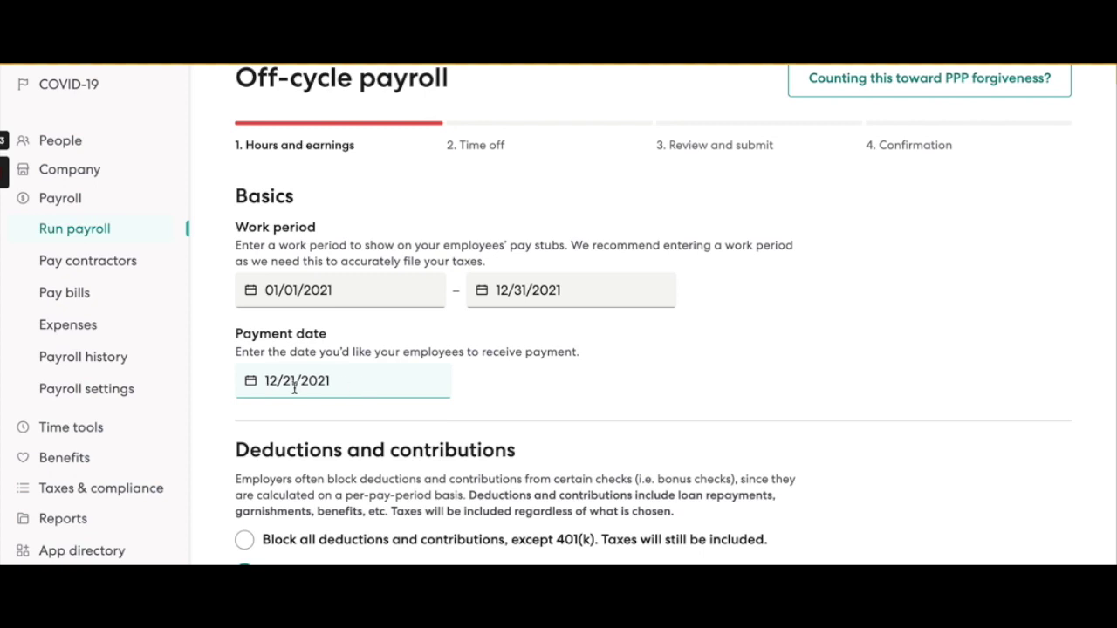
pyautogui.click(621, 391)
pyautogui.scroll(-3, 622, 391)
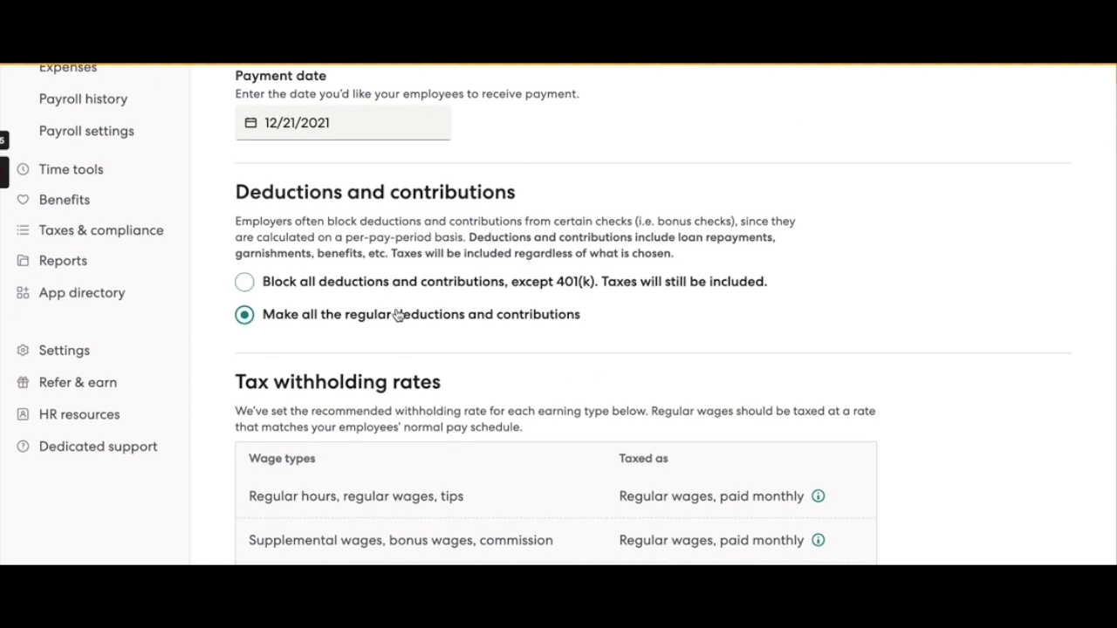
pyautogui.scroll(-2, 394, 320)
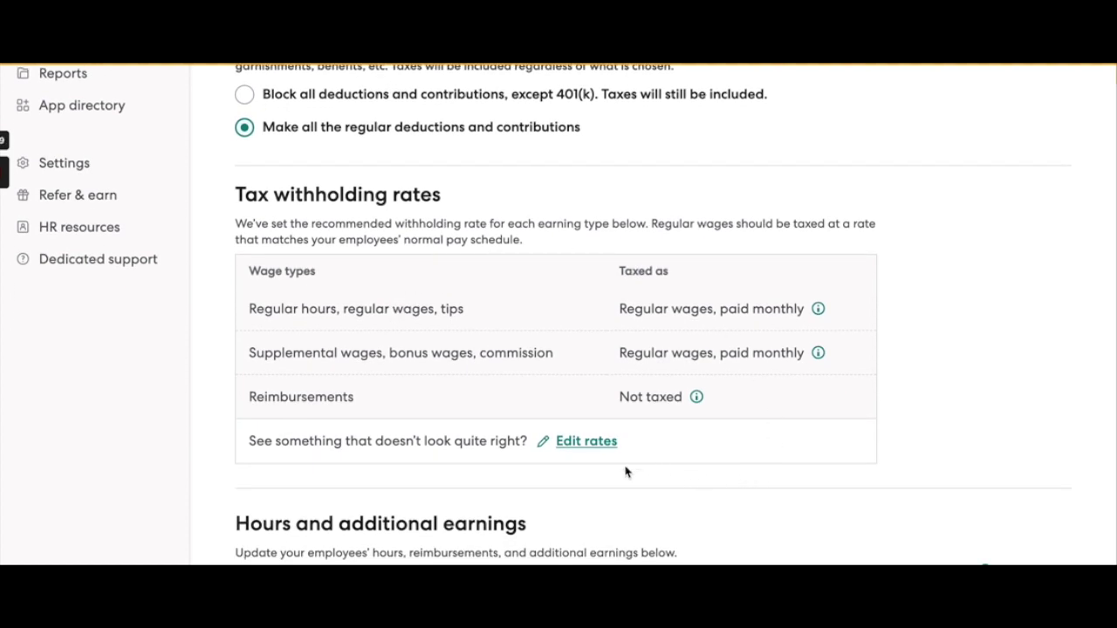
# Step: Change the withholding rate's payment schedule from Monthly to Annually and save the rates
pyautogui.click(586, 441)
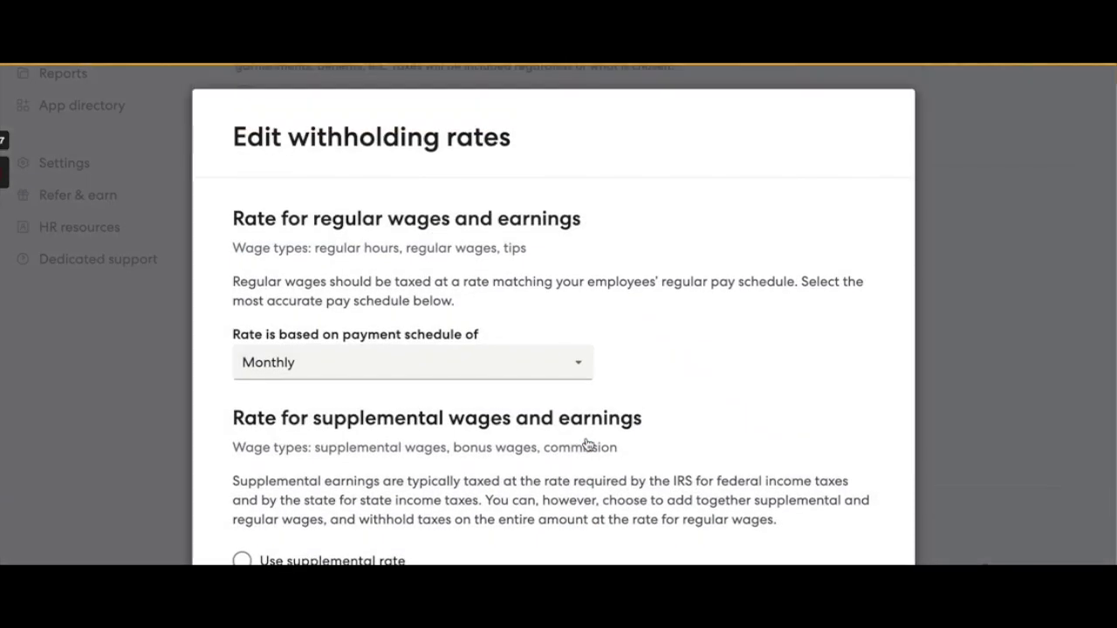
pyautogui.click(312, 360)
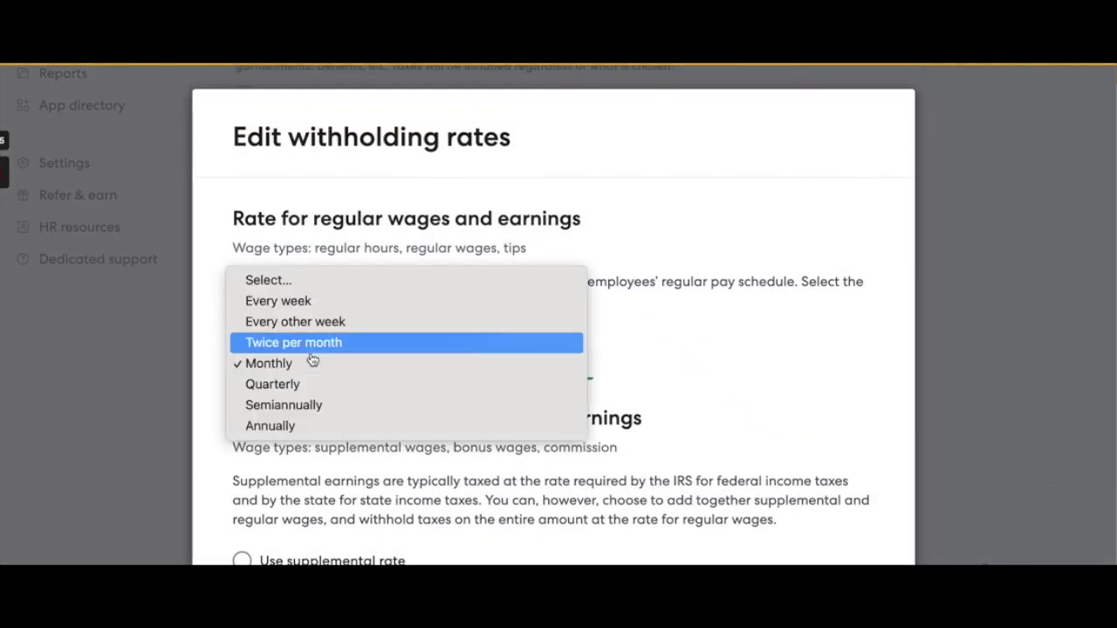
pyautogui.click(297, 428)
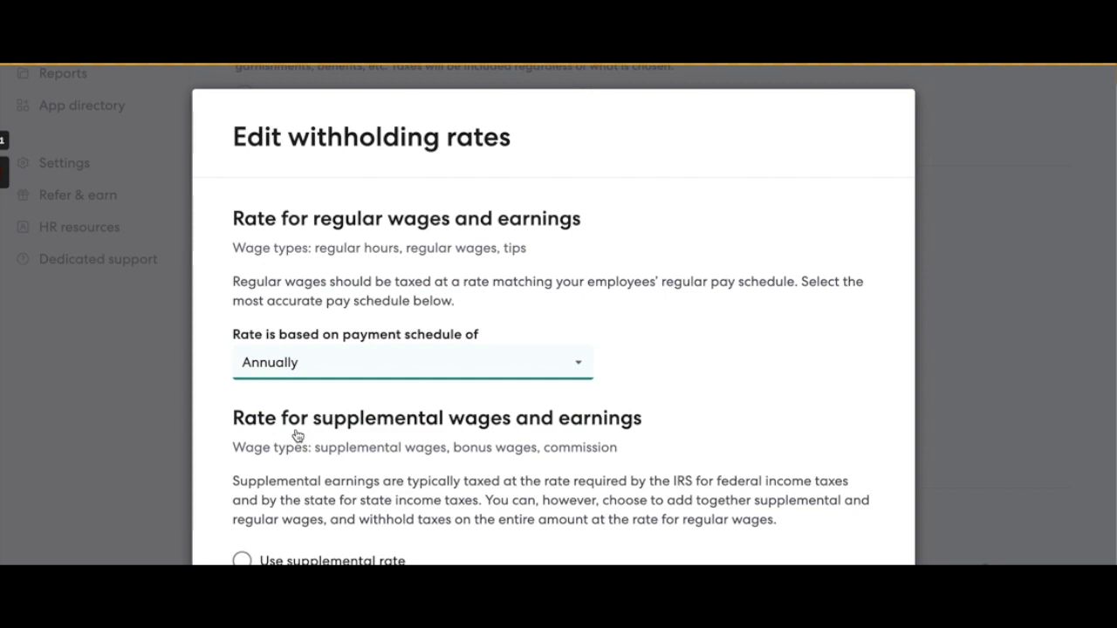
pyautogui.click(263, 367)
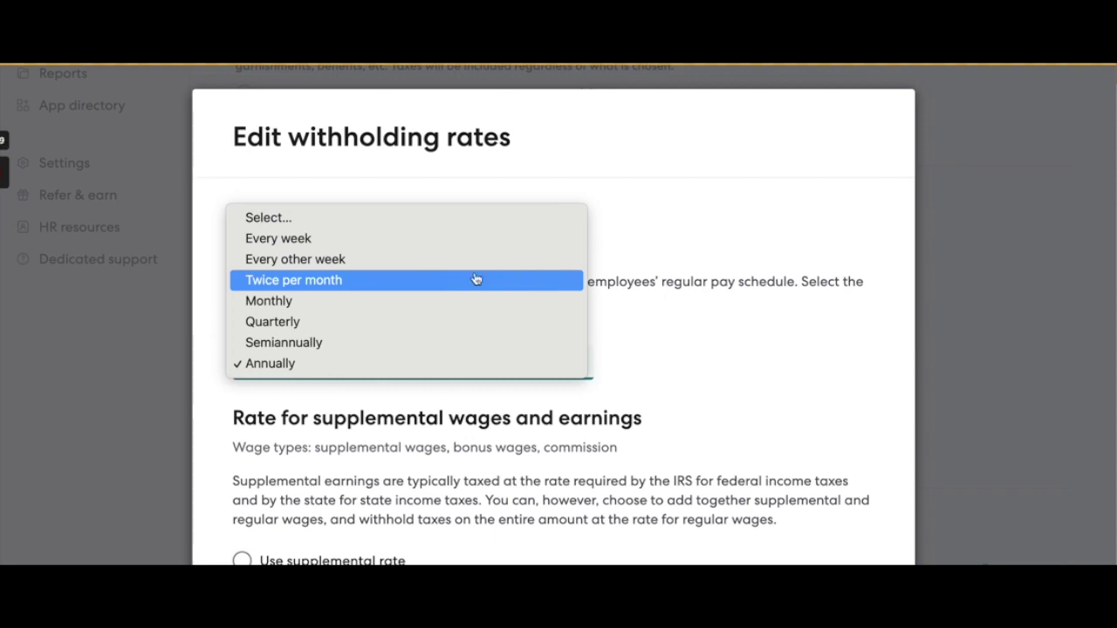
pyautogui.click(714, 345)
pyautogui.scroll(-3, 714, 345)
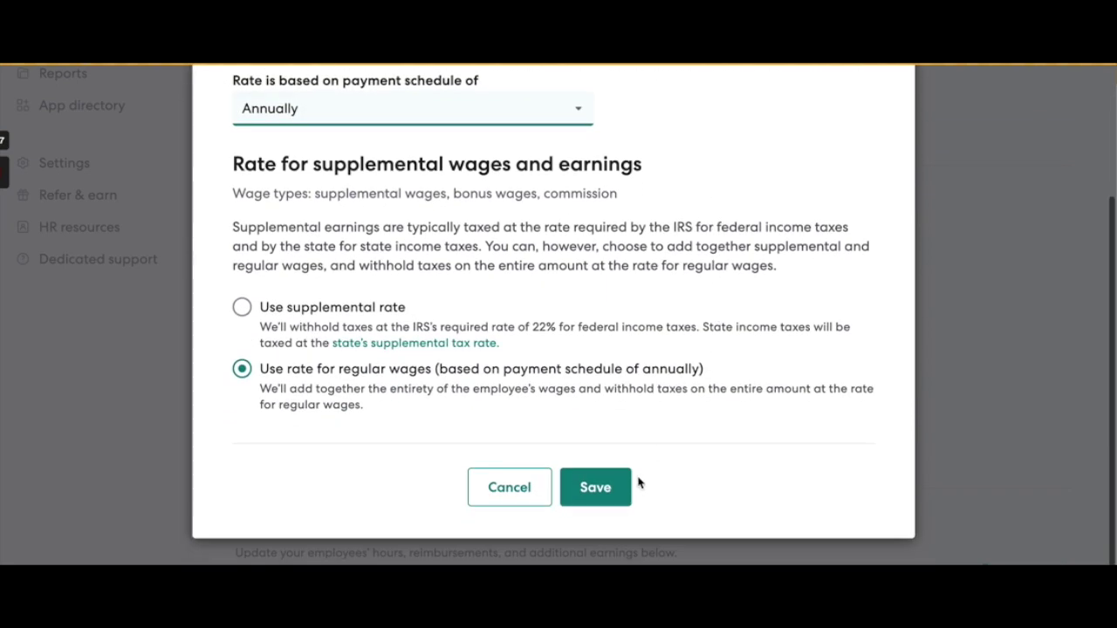
pyautogui.click(606, 493)
pyautogui.scroll(-2, 603, 498)
# Step: Open Enter Payment for the $65,000.00/yr employee and choose a net earnings amount
pyautogui.scroll(-3, 604, 498)
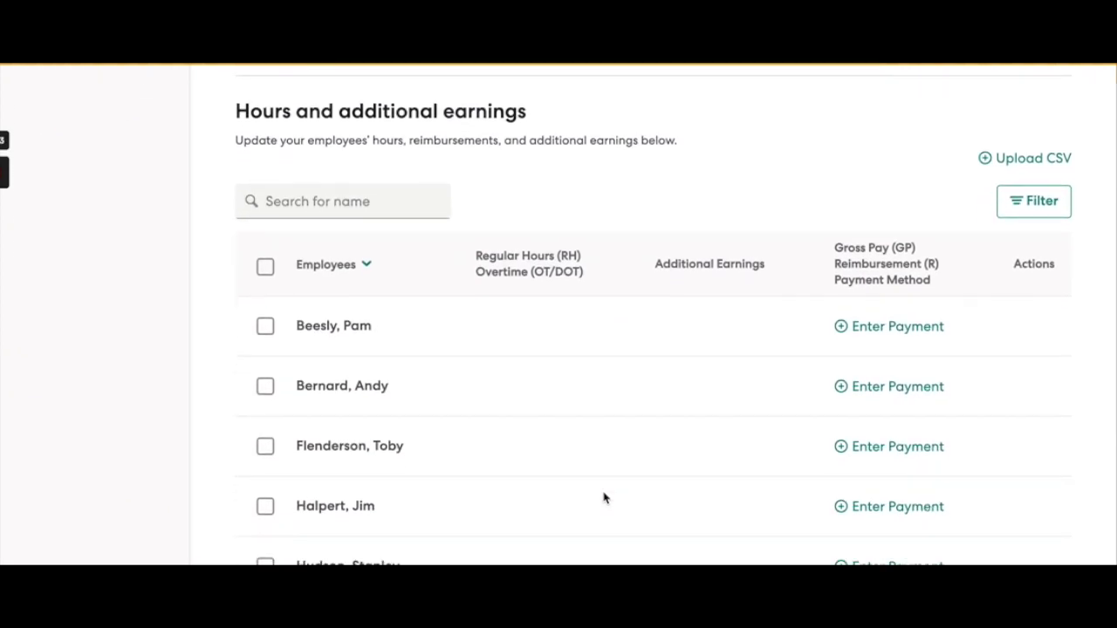
pyautogui.scroll(-4, 604, 498)
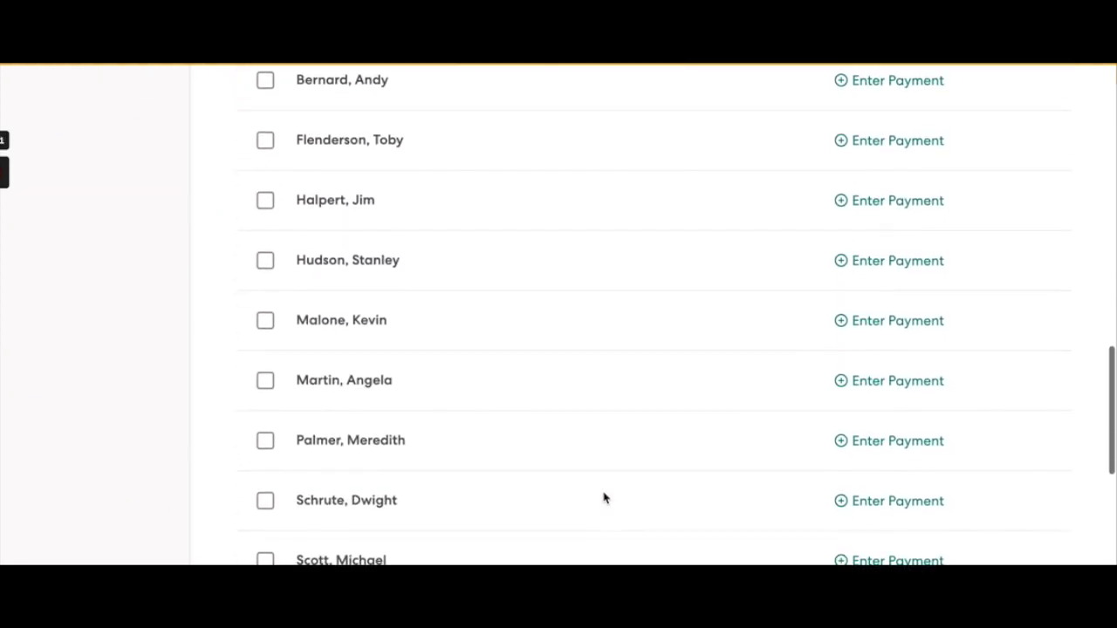
pyautogui.scroll(-1, 604, 498)
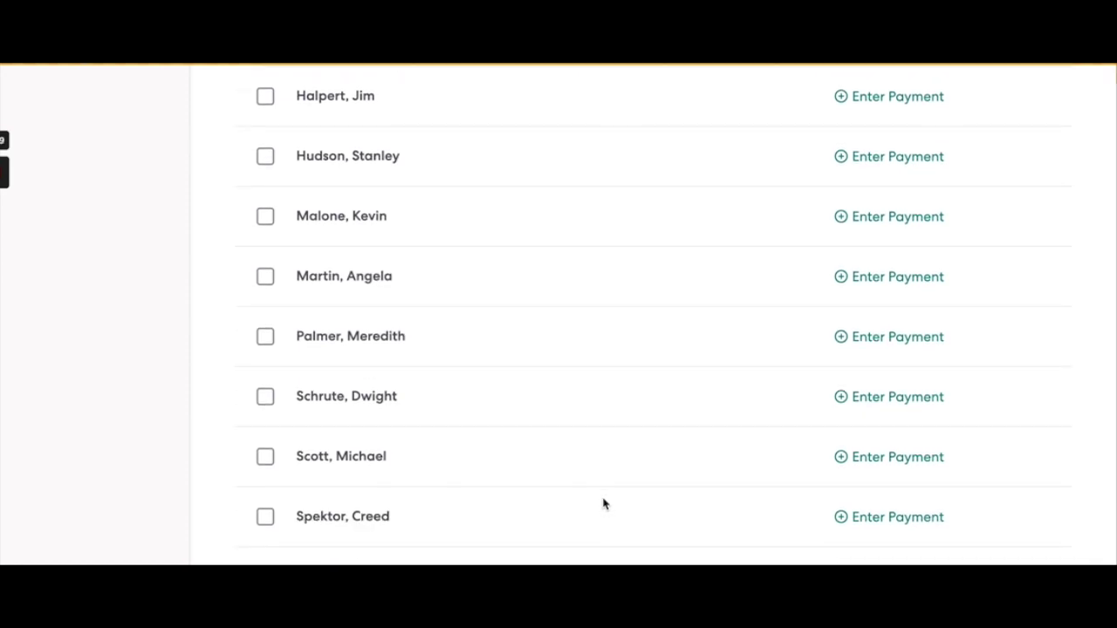
pyautogui.click(872, 460)
pyautogui.scroll(-1, 626, 451)
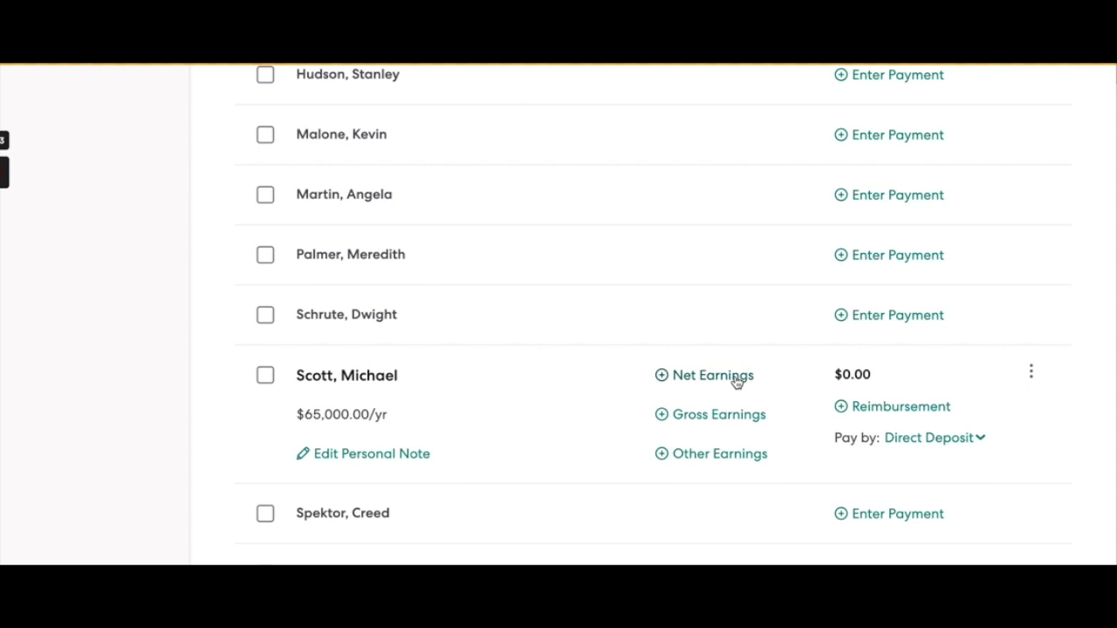
pyautogui.click(737, 381)
# Step: Try a 50000 net amount, review its $68,840.70 gross, then remove the net entry
pyautogui.write('50')
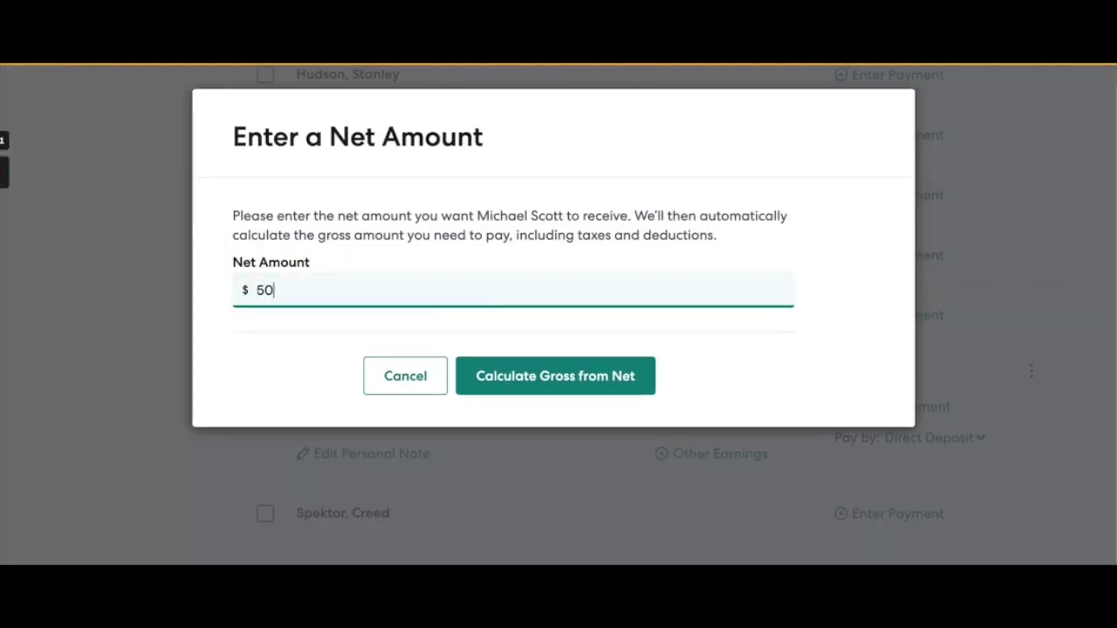
pyautogui.write('000')
pyautogui.click(561, 369)
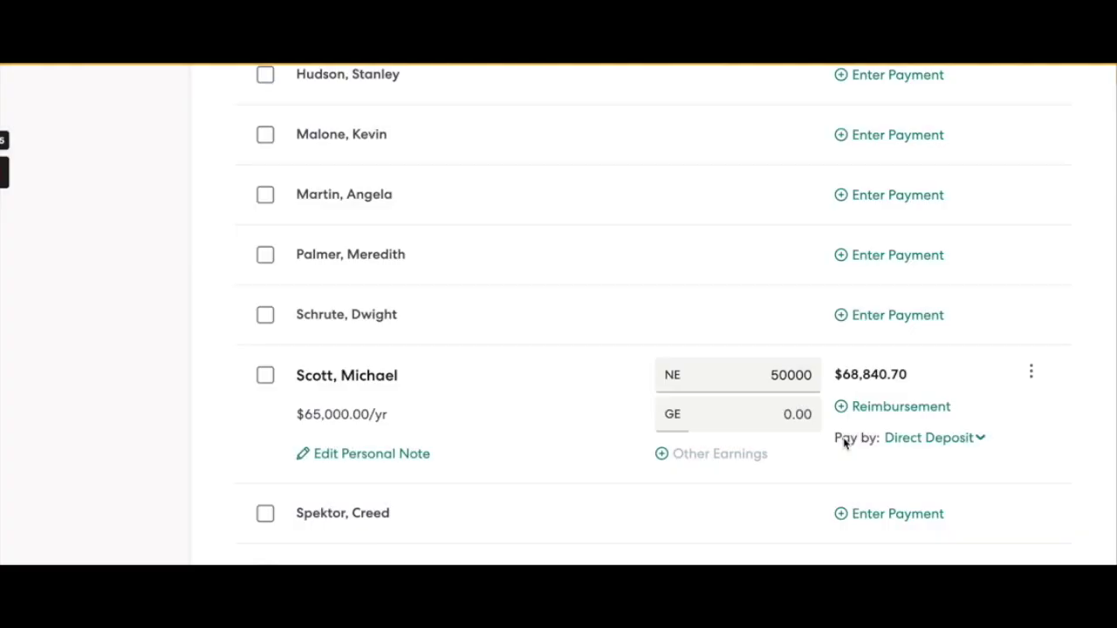
pyautogui.moveTo(908, 375); pyautogui.dragTo(843, 375)
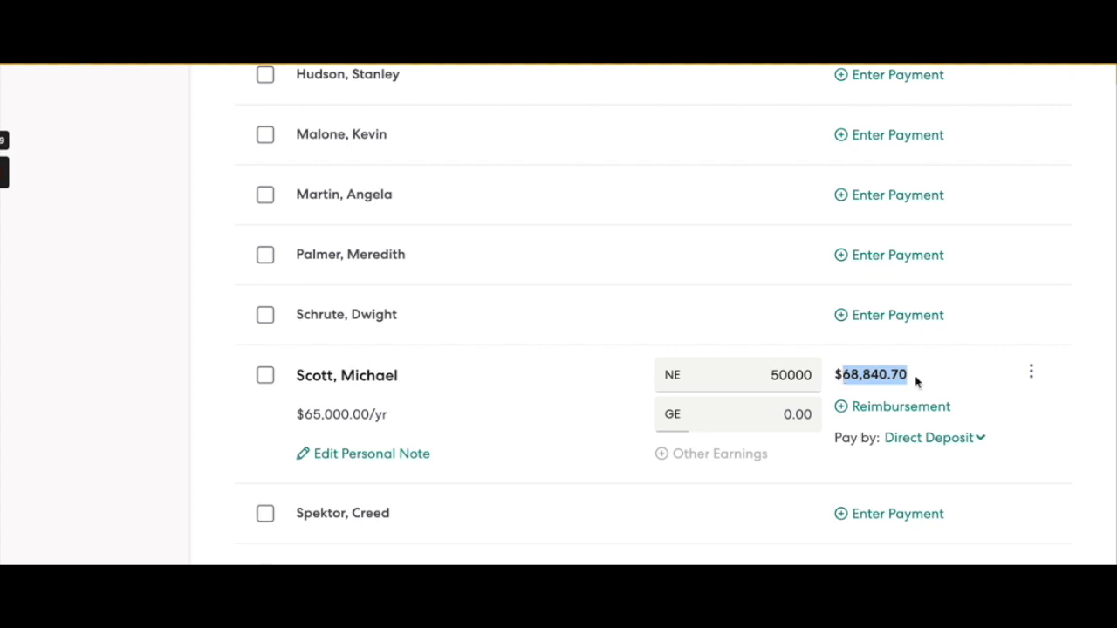
pyautogui.click(758, 375)
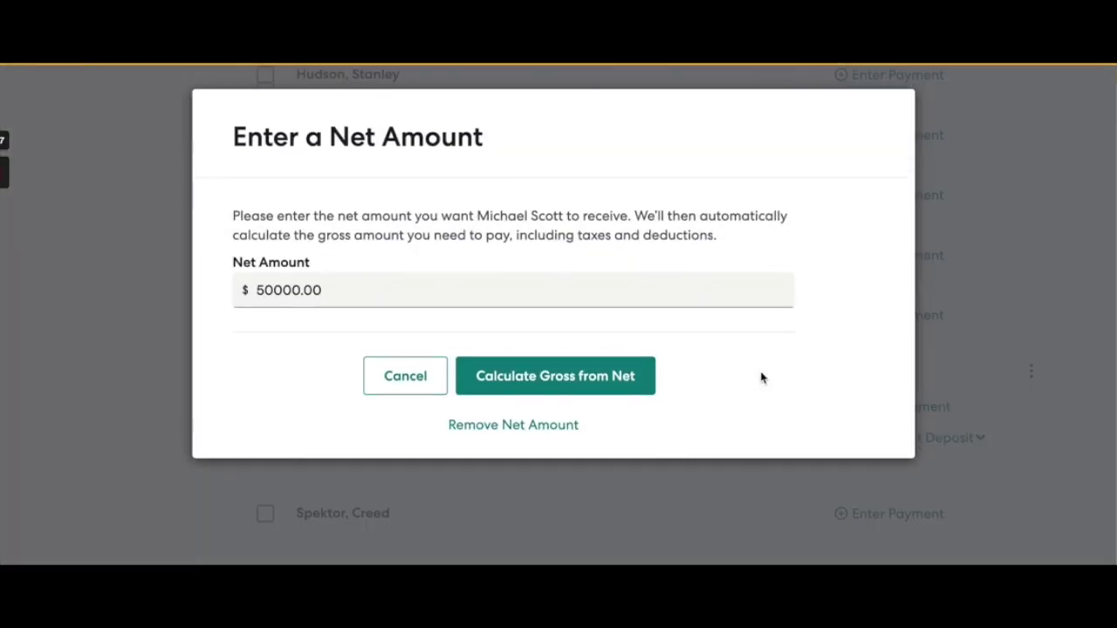
pyautogui.click(546, 430)
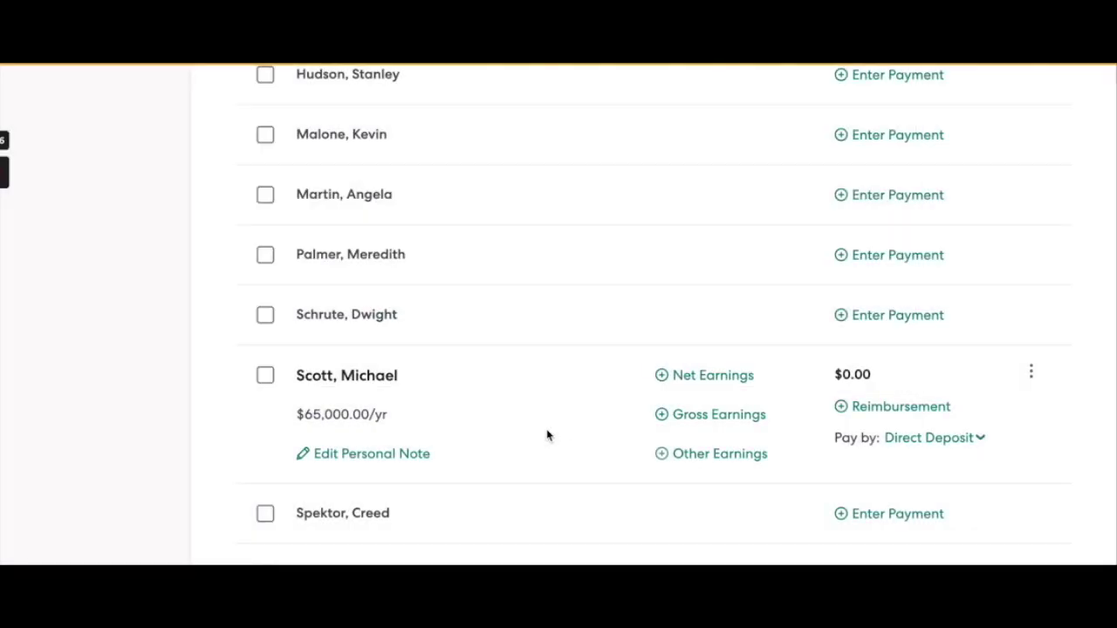
pyautogui.click(755, 421)
# Step: Enter 50000 as gross earnings and switch Pay by from Direct Deposit to Check
pyautogui.write('5')
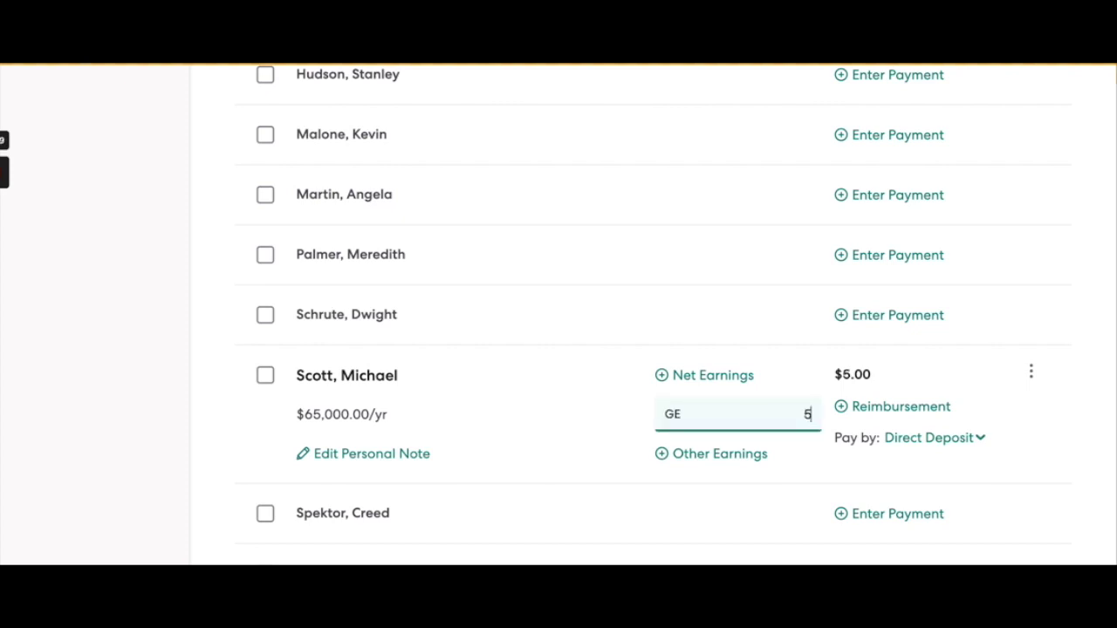
pyautogui.write('0000')
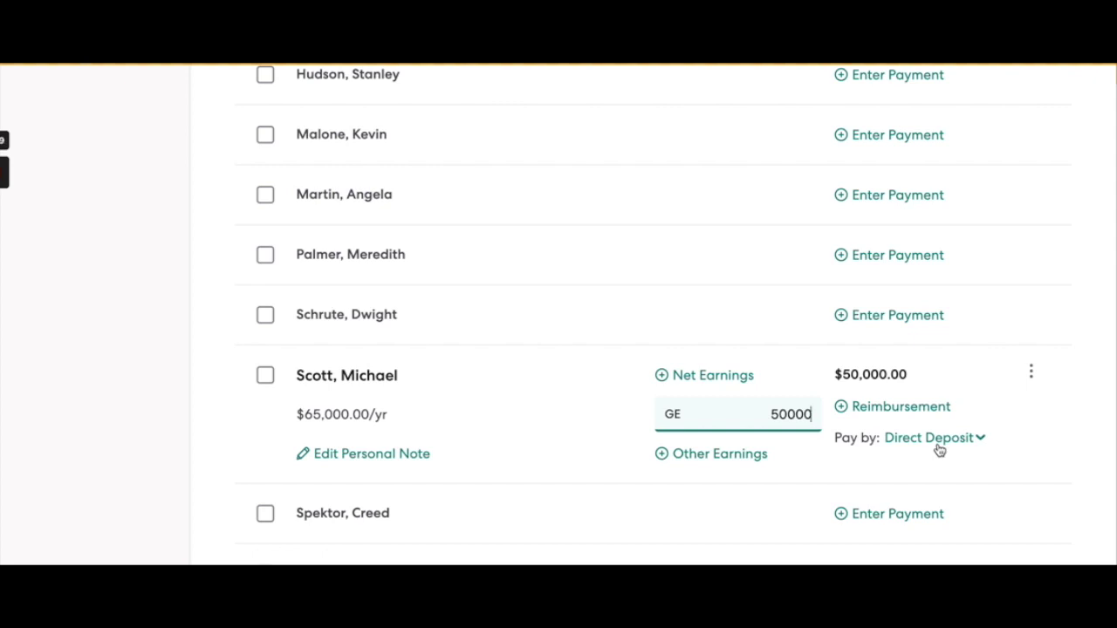
pyautogui.click(940, 443)
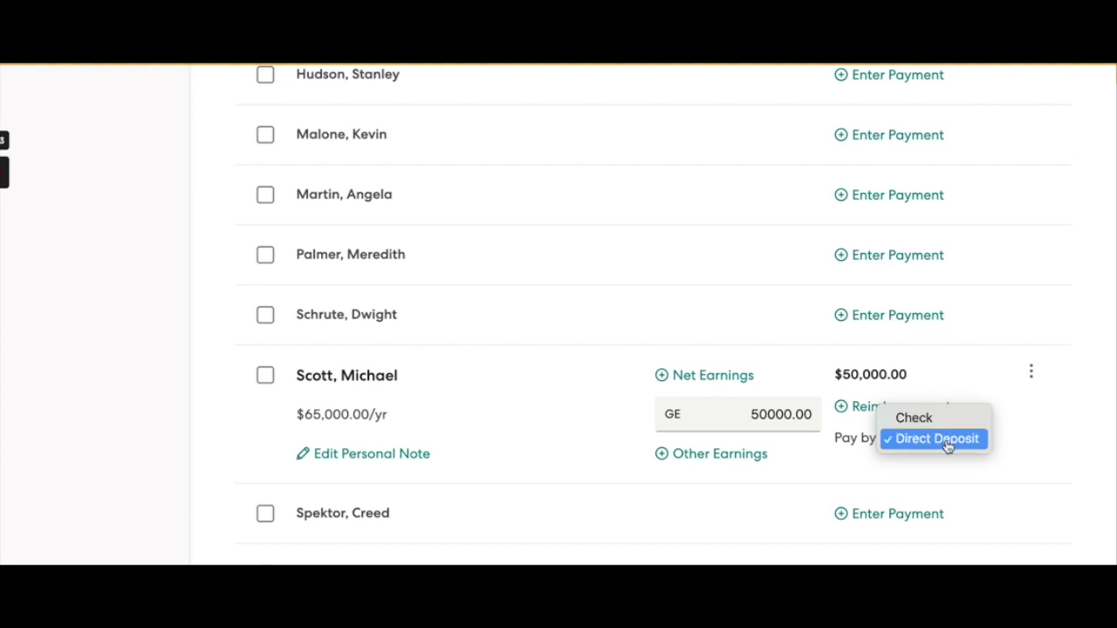
pyautogui.click(947, 445)
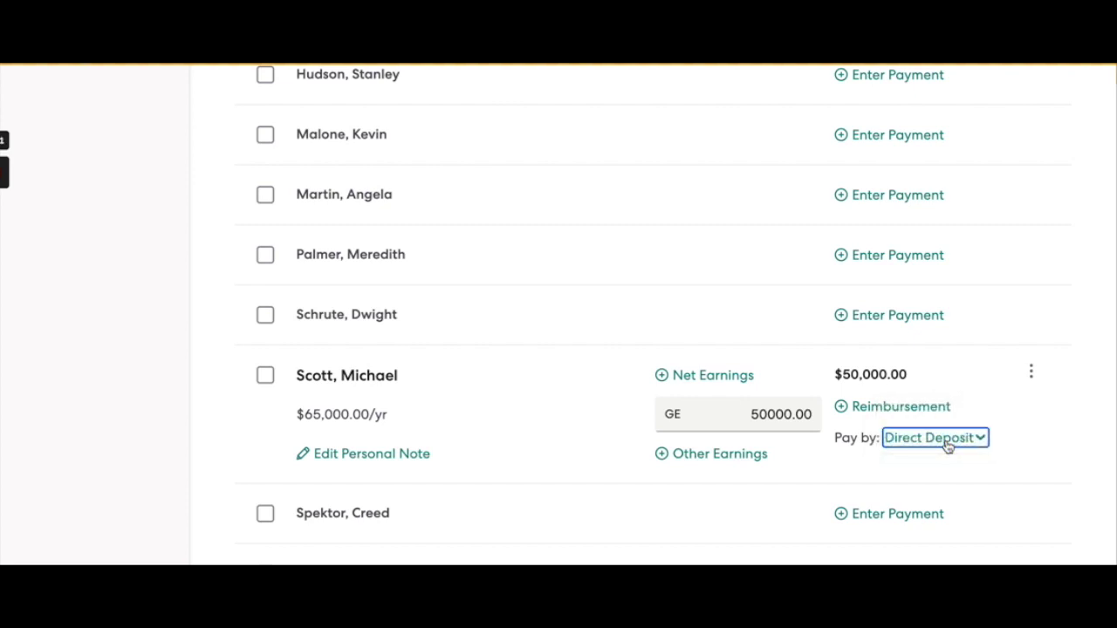
pyautogui.click(886, 441)
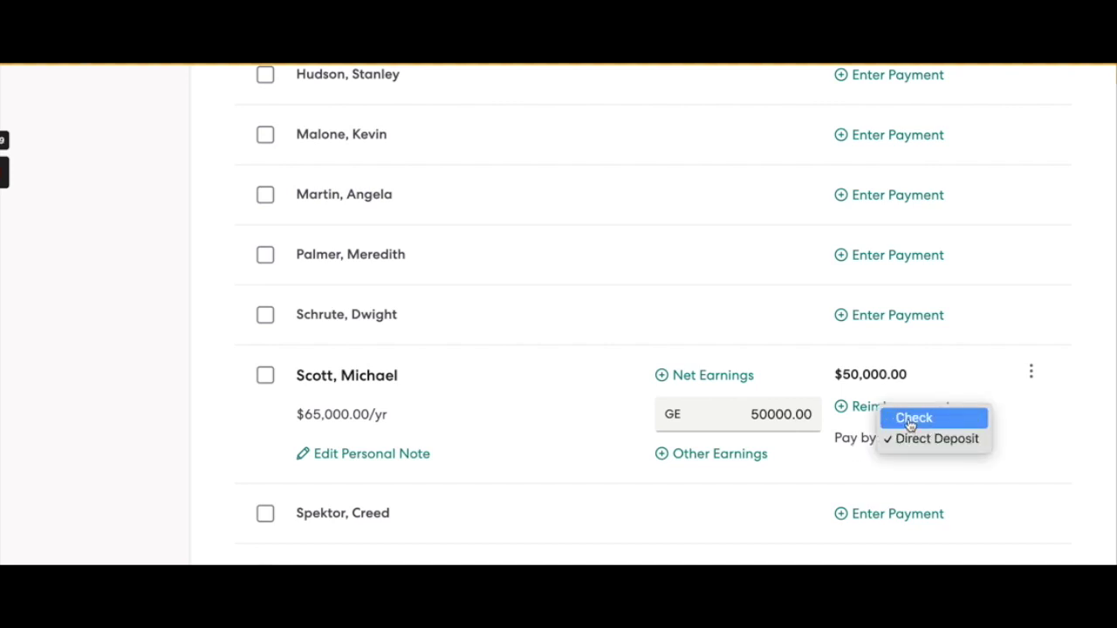
pyautogui.click(913, 416)
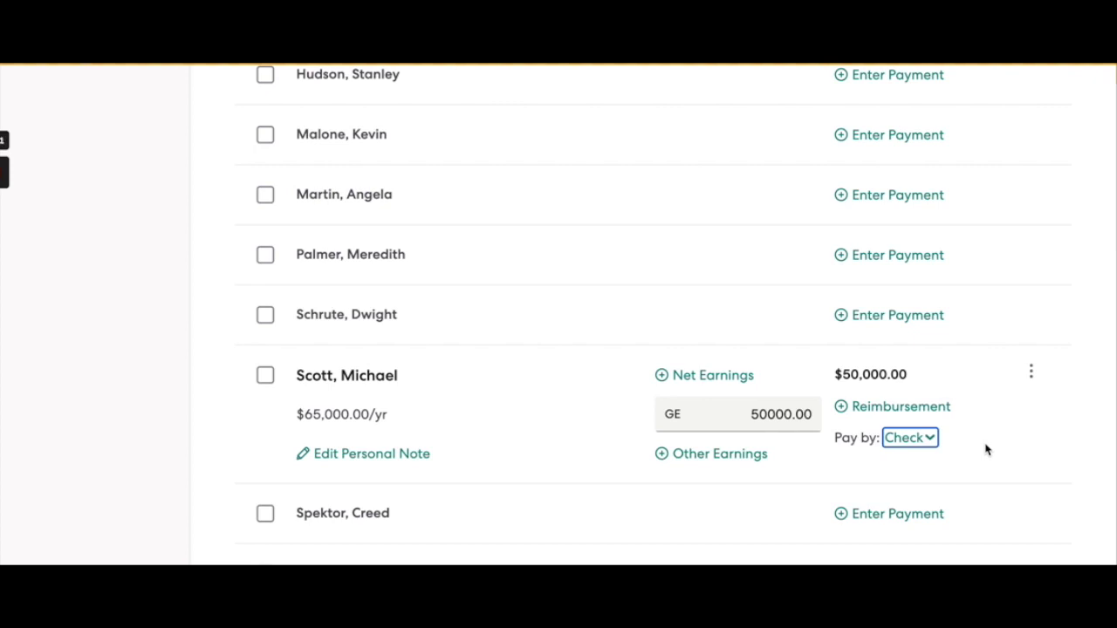
pyautogui.scroll(-5, 986, 449)
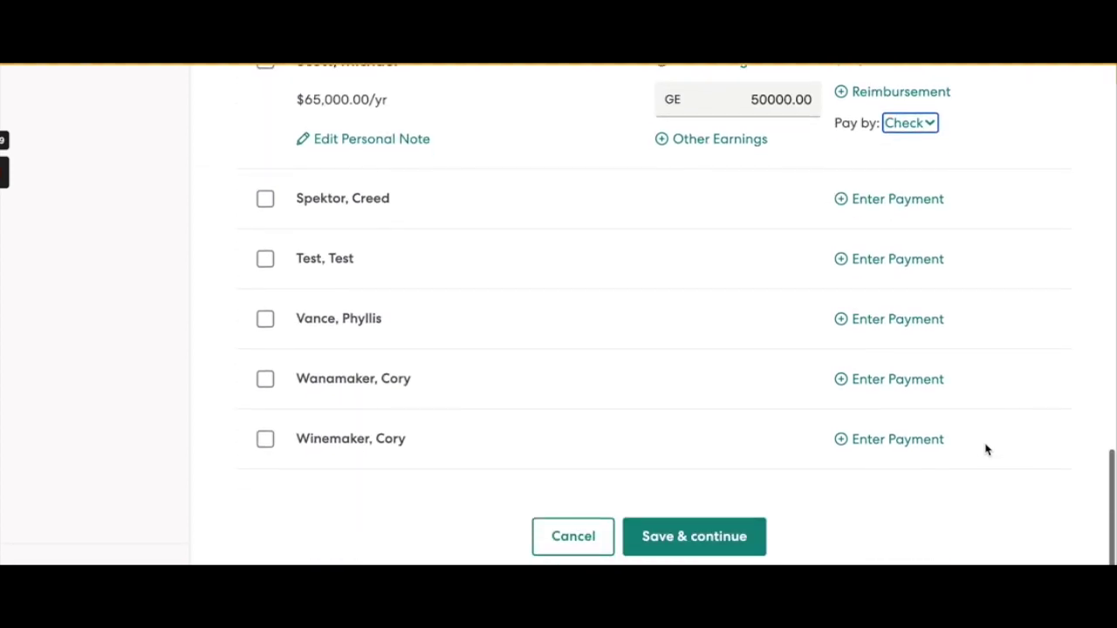
# Step: Save the earnings, then save the Time off page with 0 hours to reach review
pyautogui.click(655, 550)
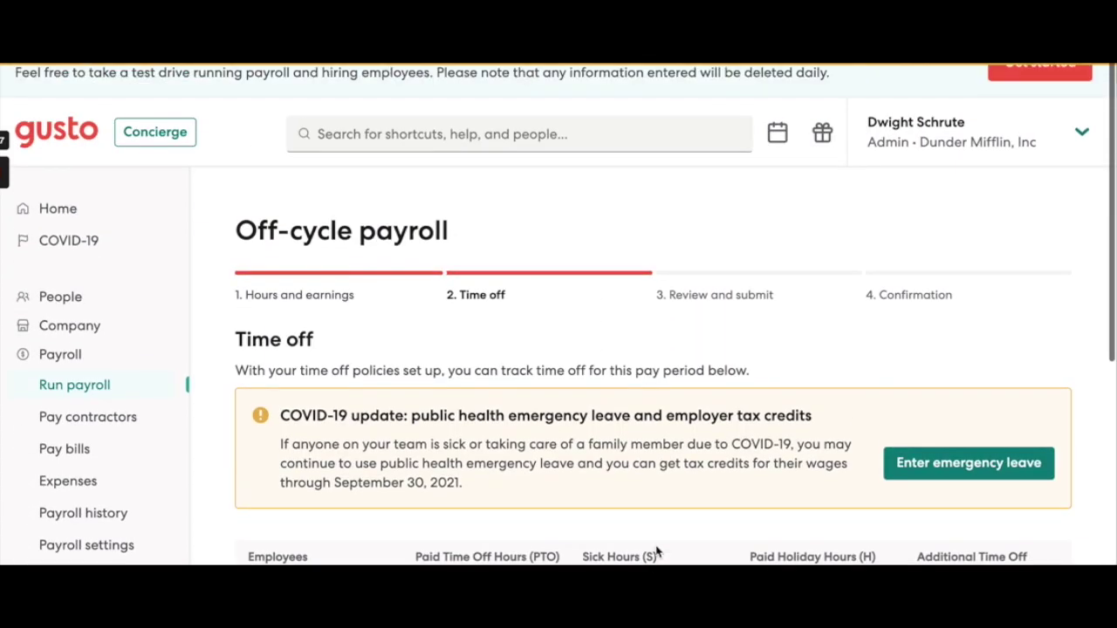
pyautogui.scroll(-3, 657, 551)
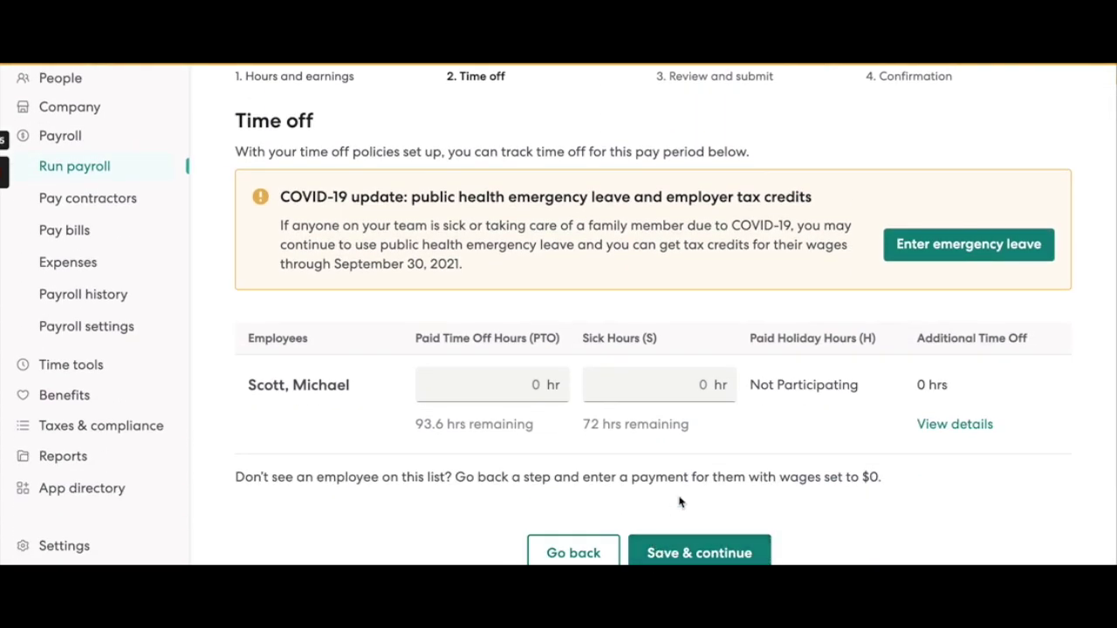
pyautogui.scroll(1, 679, 499)
pyautogui.scroll(-1, 679, 499)
pyautogui.click(683, 529)
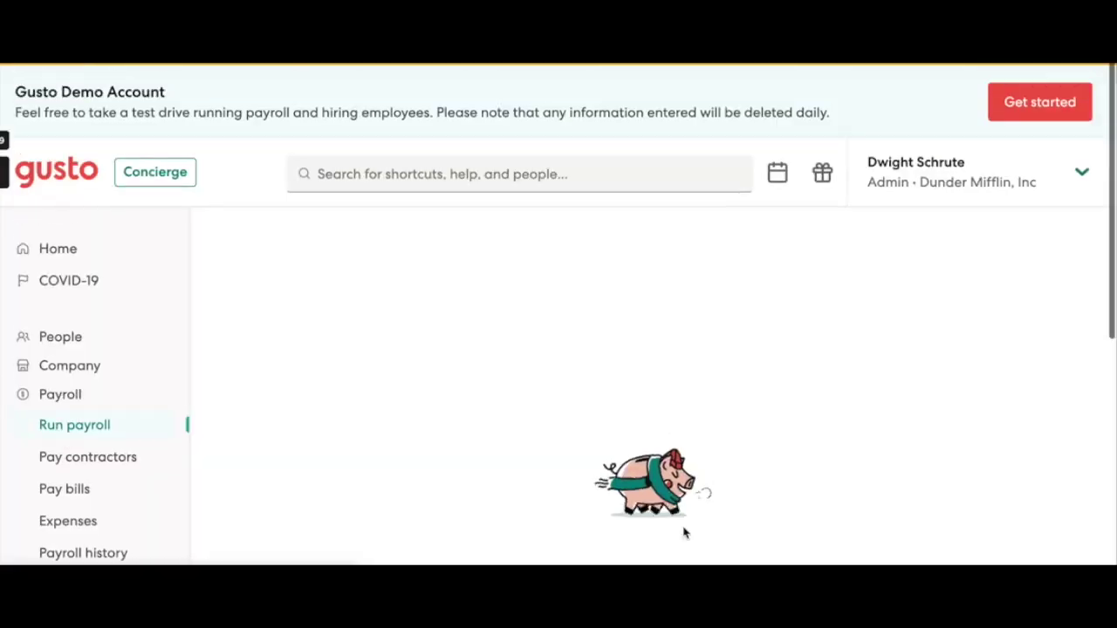
# Step: Expand What Gets Taxed and Debited and What Your Employees Worked & Take Home
pyautogui.scroll(-5, 672, 451)
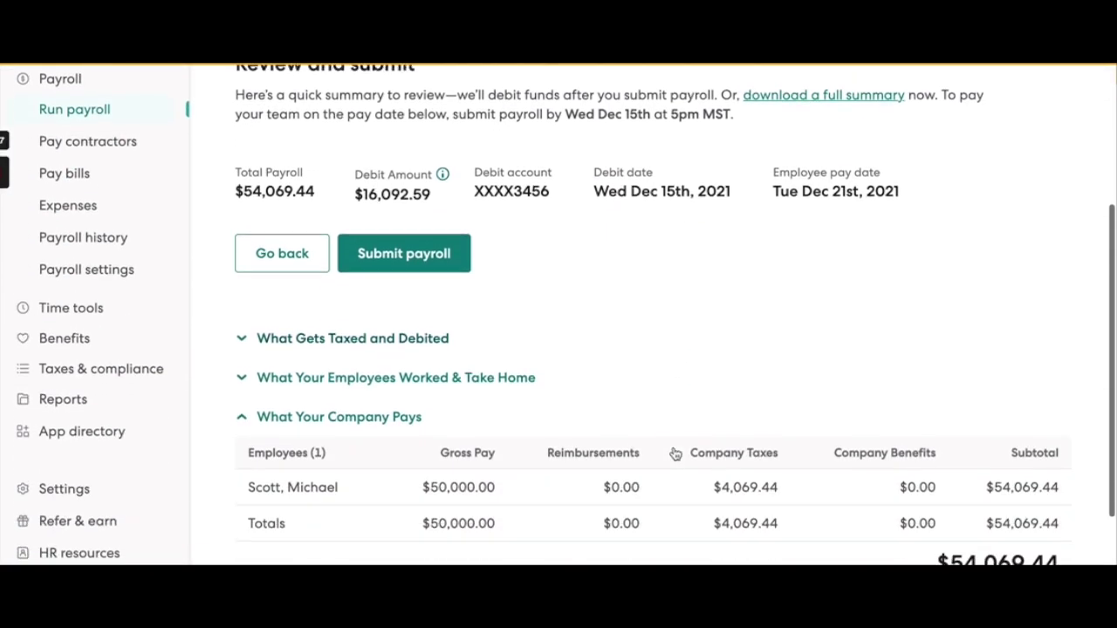
pyautogui.click(411, 336)
pyautogui.scroll(-3, 568, 451)
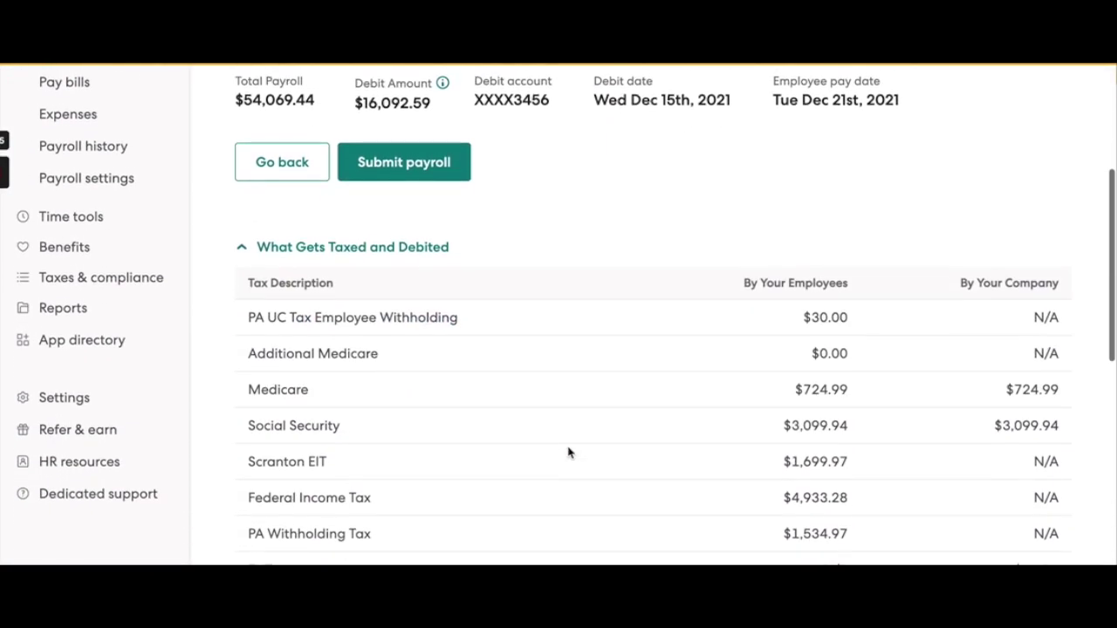
pyautogui.scroll(-1, 568, 451)
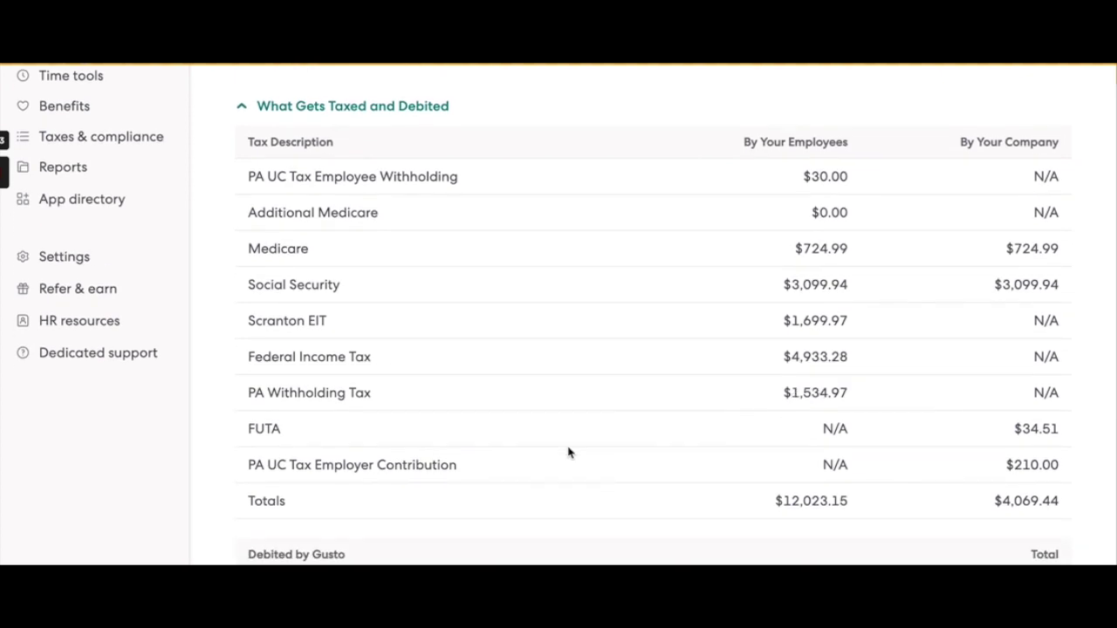
pyautogui.scroll(-3, 568, 451)
pyautogui.scroll(-5, 569, 451)
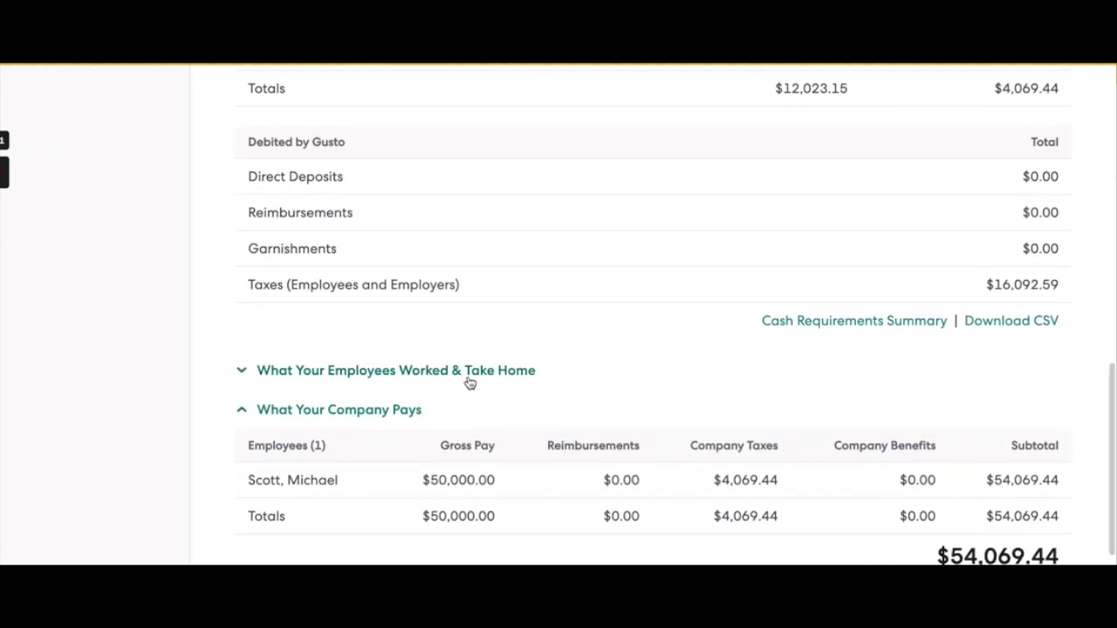
pyautogui.click(470, 381)
pyautogui.scroll(-4, 469, 382)
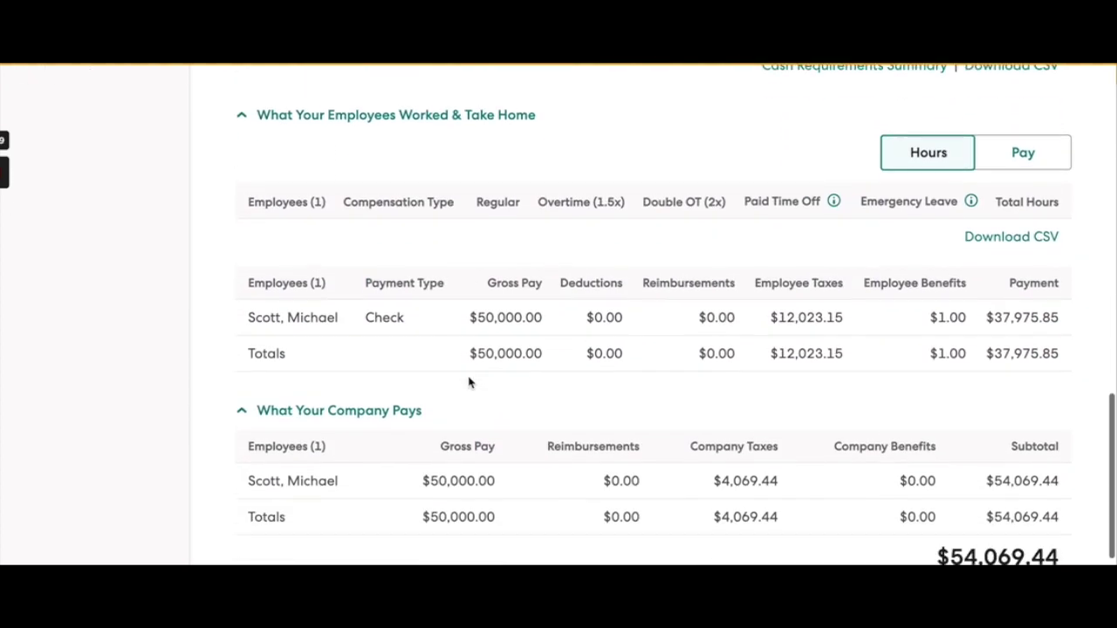
# Step: Verify the $37,975.85 check payment, return to the top, and submit the payroll
pyautogui.moveTo(1060, 306); pyautogui.dragTo(993, 308)
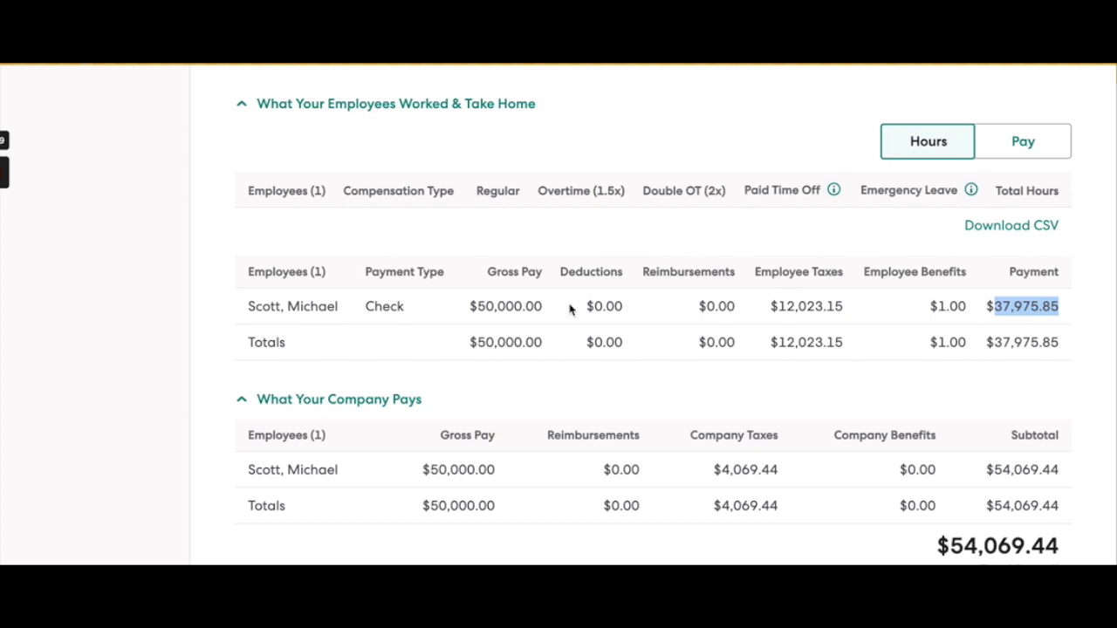
pyautogui.click(402, 310)
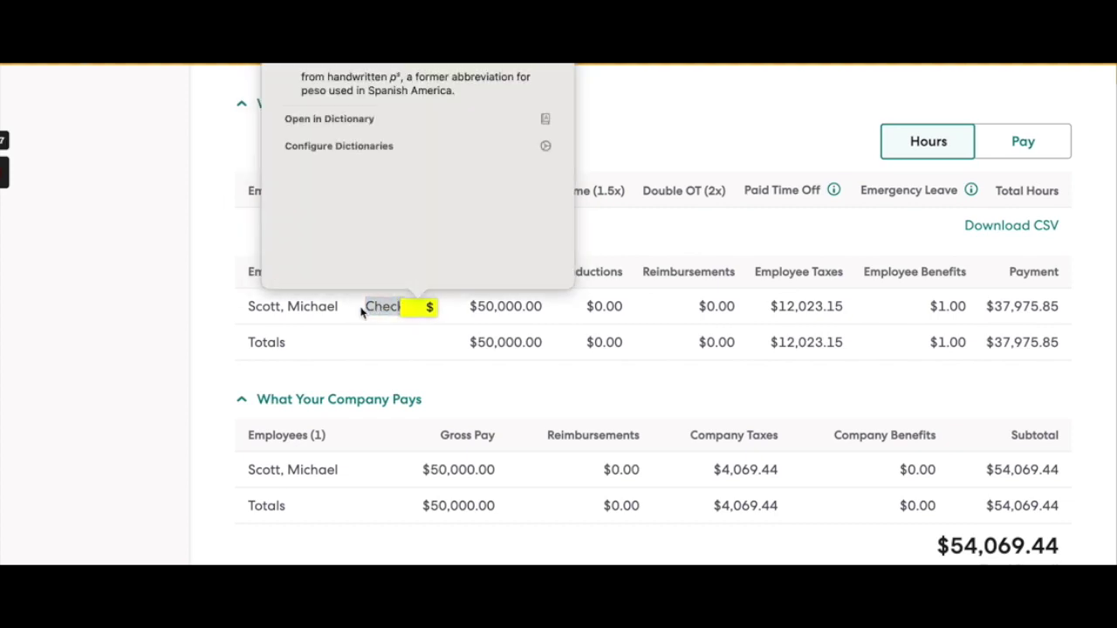
pyautogui.click(373, 309)
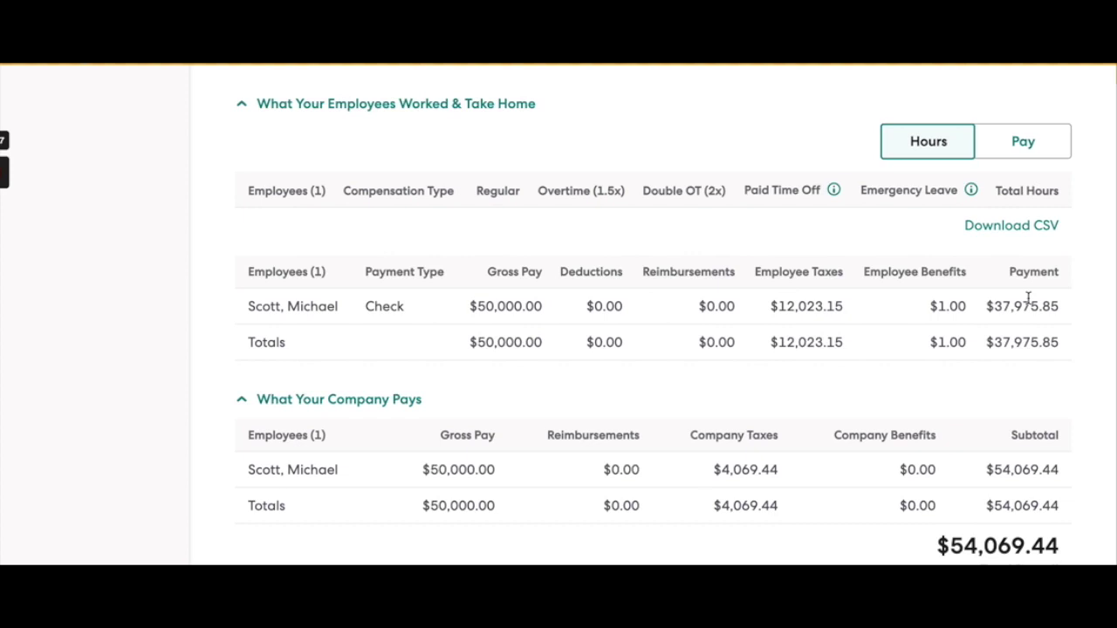
pyautogui.scroll(15, 1028, 300)
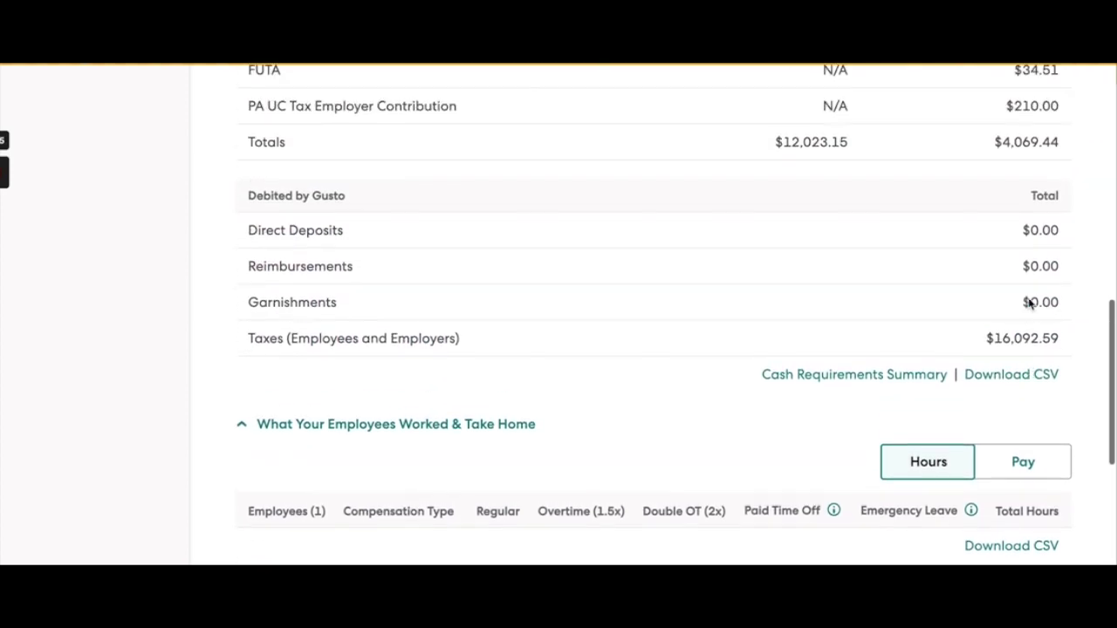
pyautogui.scroll(5, 1028, 304)
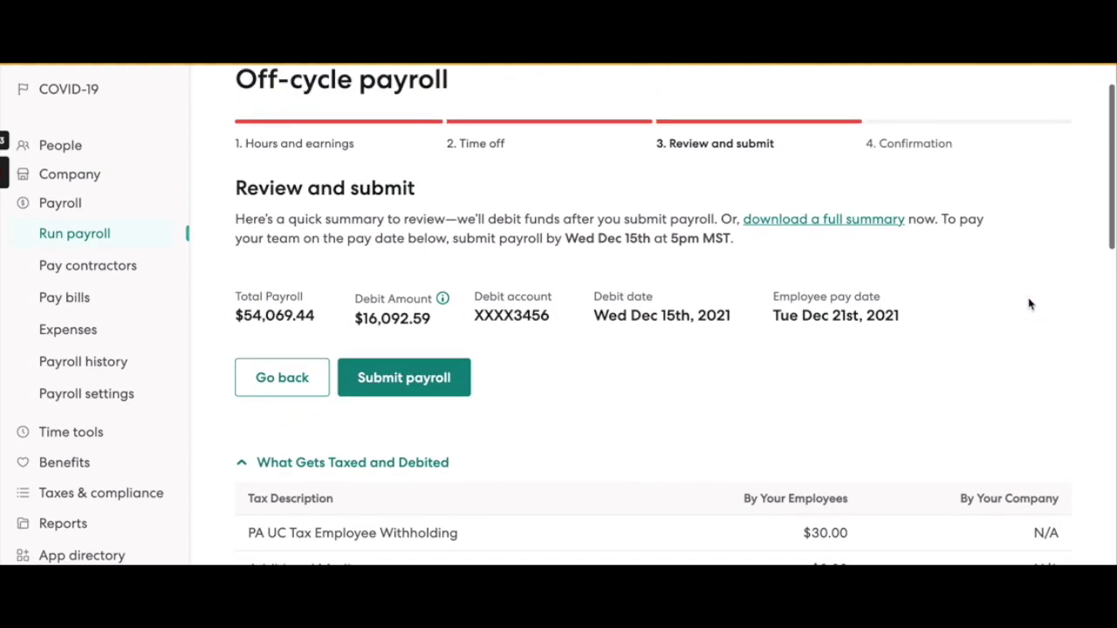
pyautogui.click(410, 387)
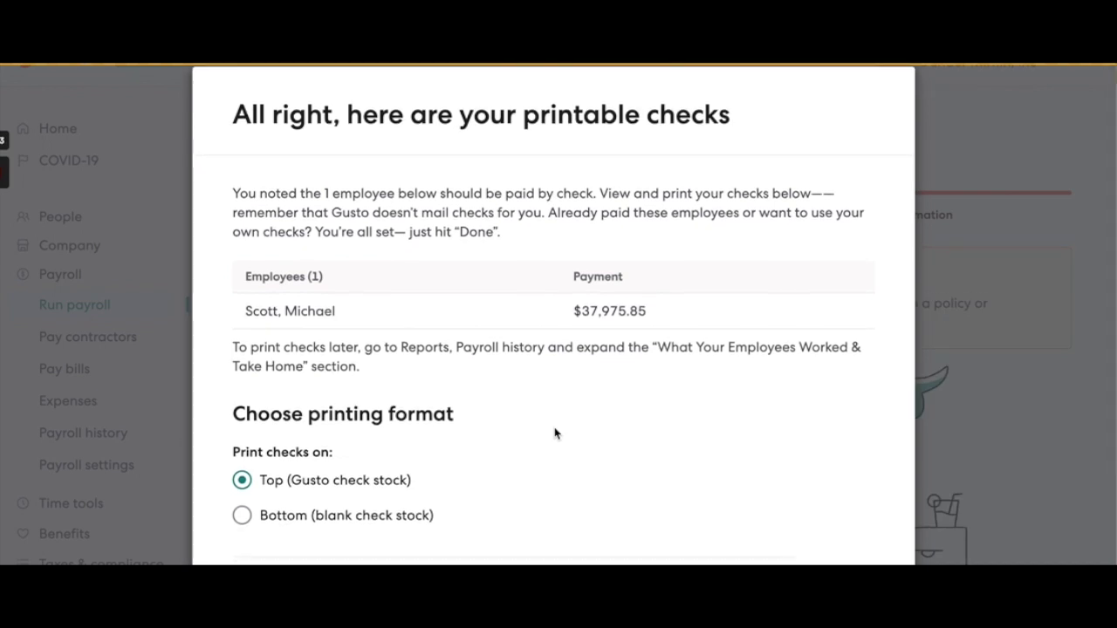
# Step: Dismiss the printable checks notice with Done to reach the $54,069.44 confirmation page
pyautogui.scroll(-3, 554, 434)
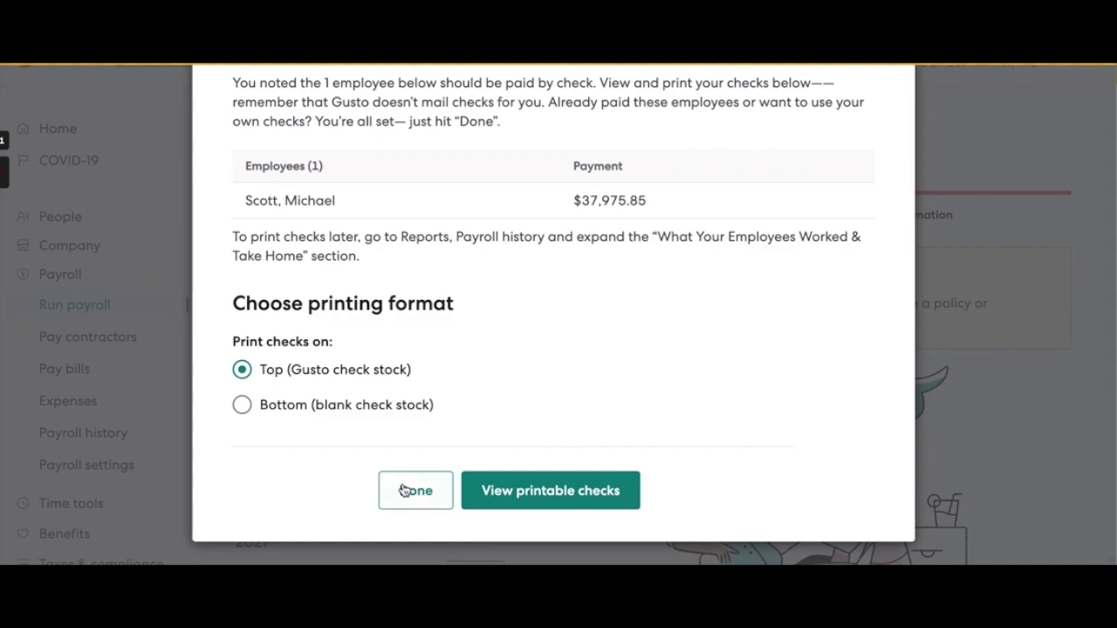
pyautogui.click(408, 490)
pyautogui.scroll(-2, 574, 491)
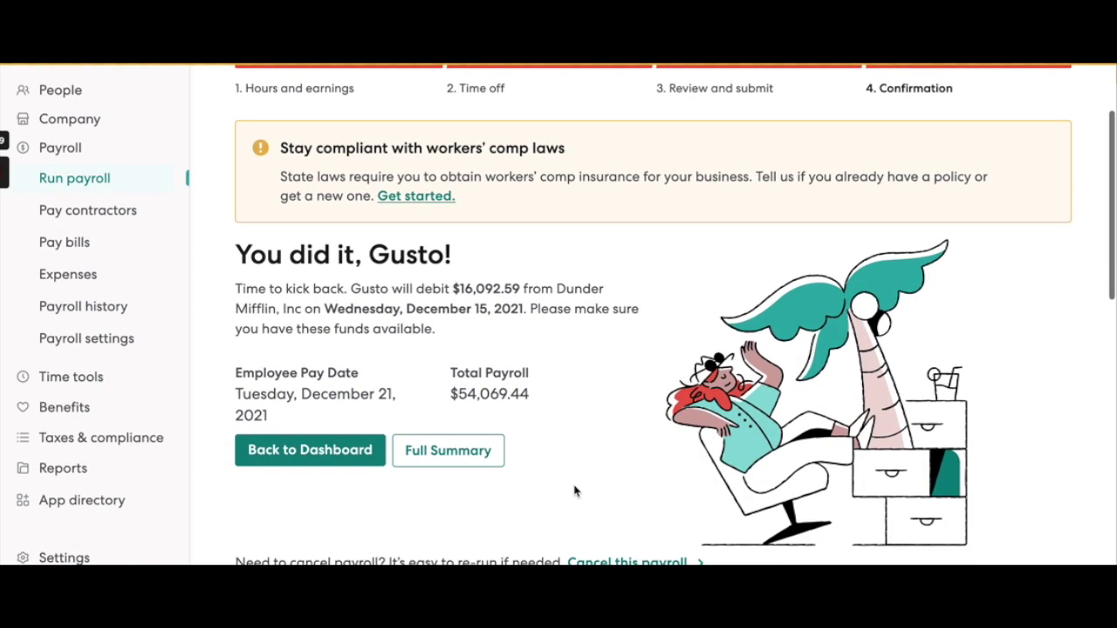